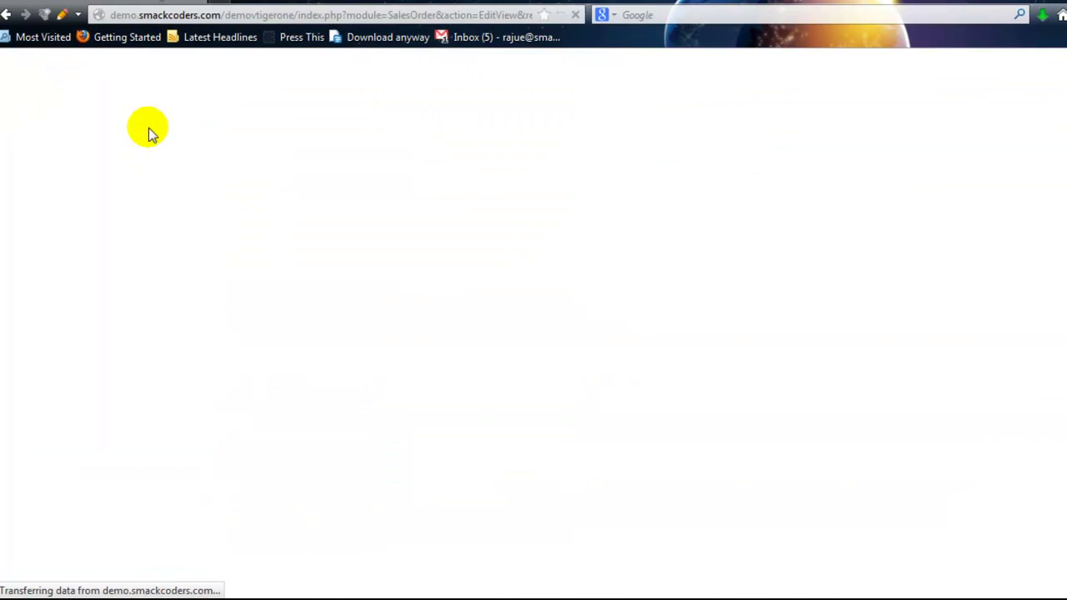
- Set the new sales order's subject to "First Sales Order" and choose EDFG Group Limited as the organization
click(333, 305)
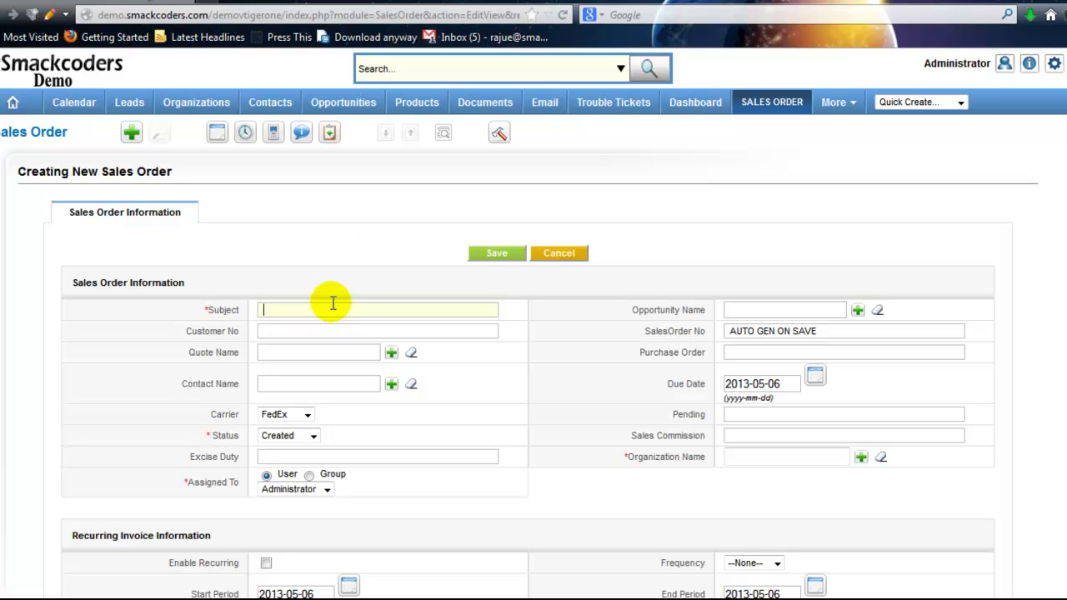
text(Fi)
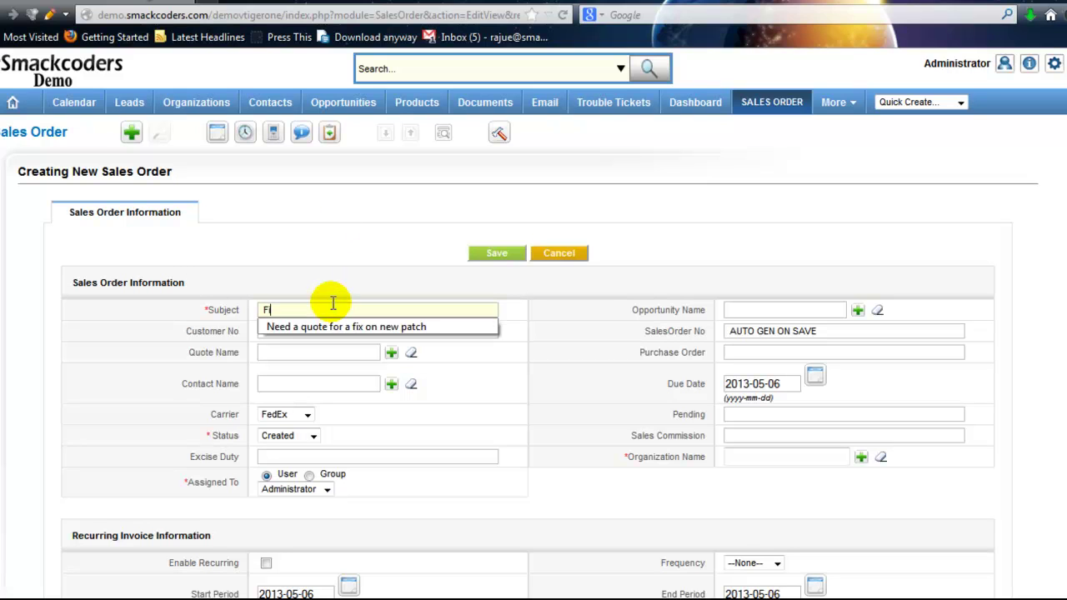
text(rst)
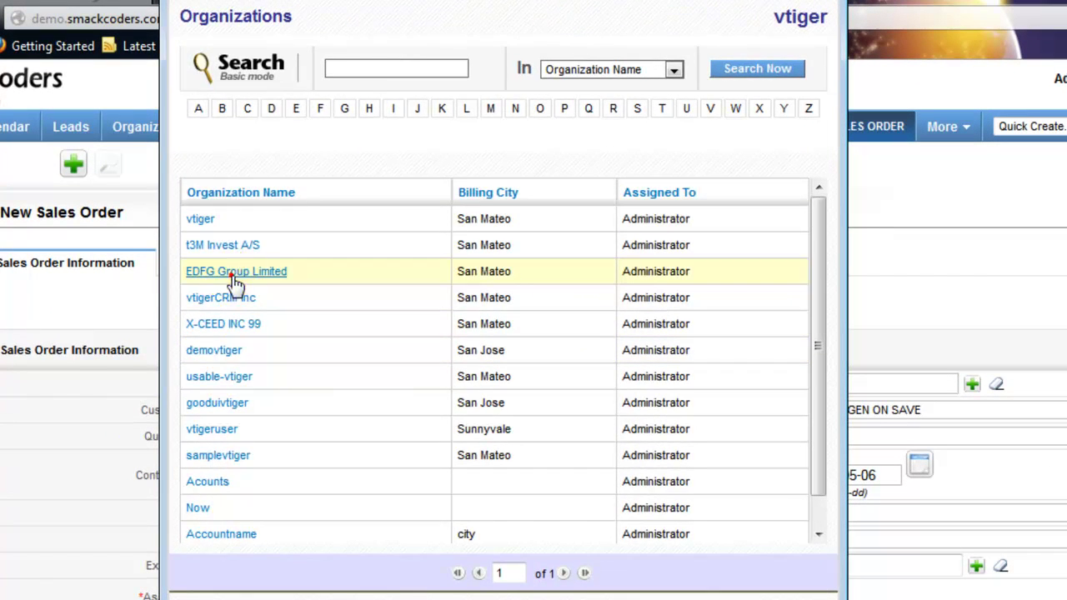
click(236, 275)
click(546, 274)
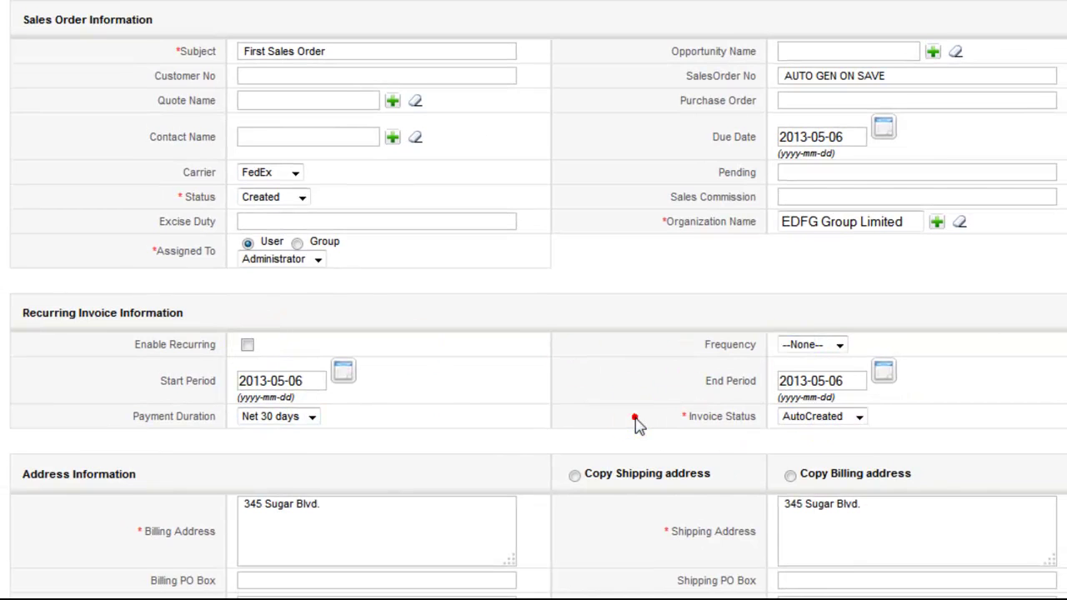
- Enter "First sales order for Festival Package" as the sales order's description
scroll(635, 421, down, 3)
click(825, 205)
click(823, 207)
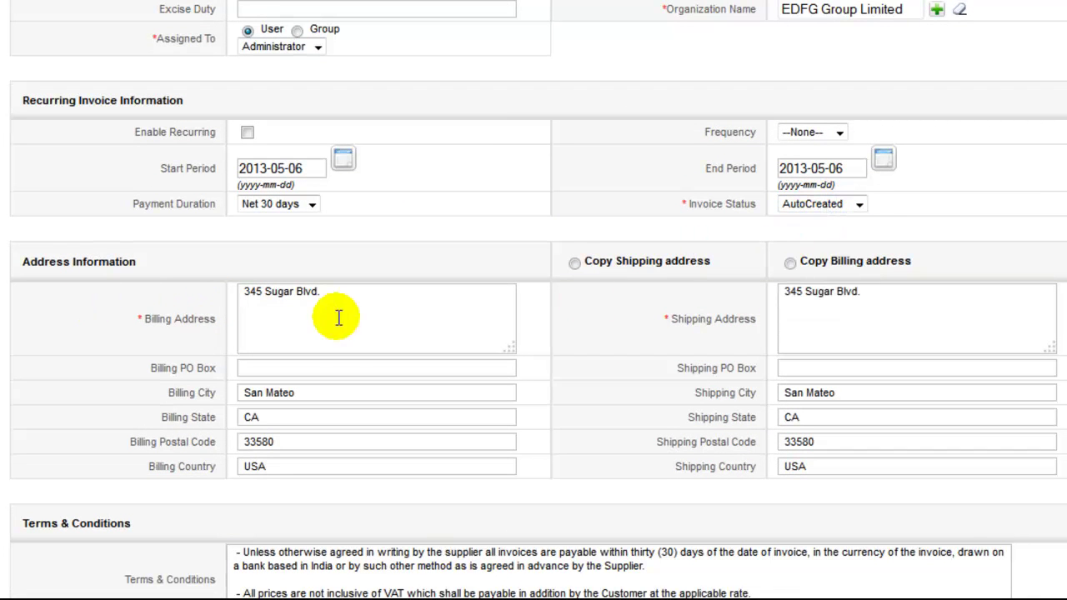
click(633, 370)
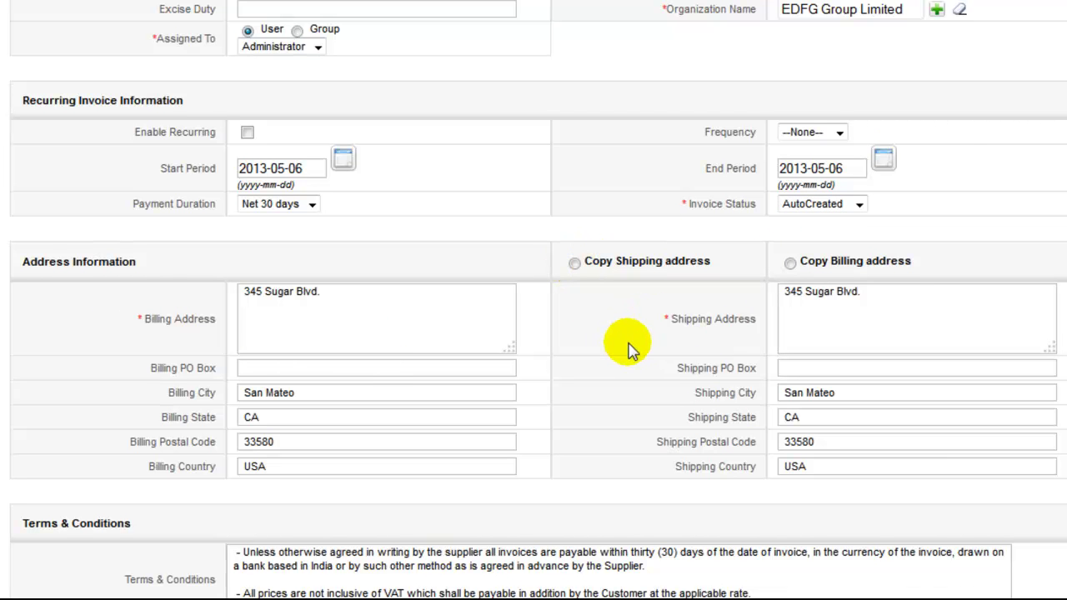
scroll(631, 345, down, 3)
scroll(631, 349, down, 5)
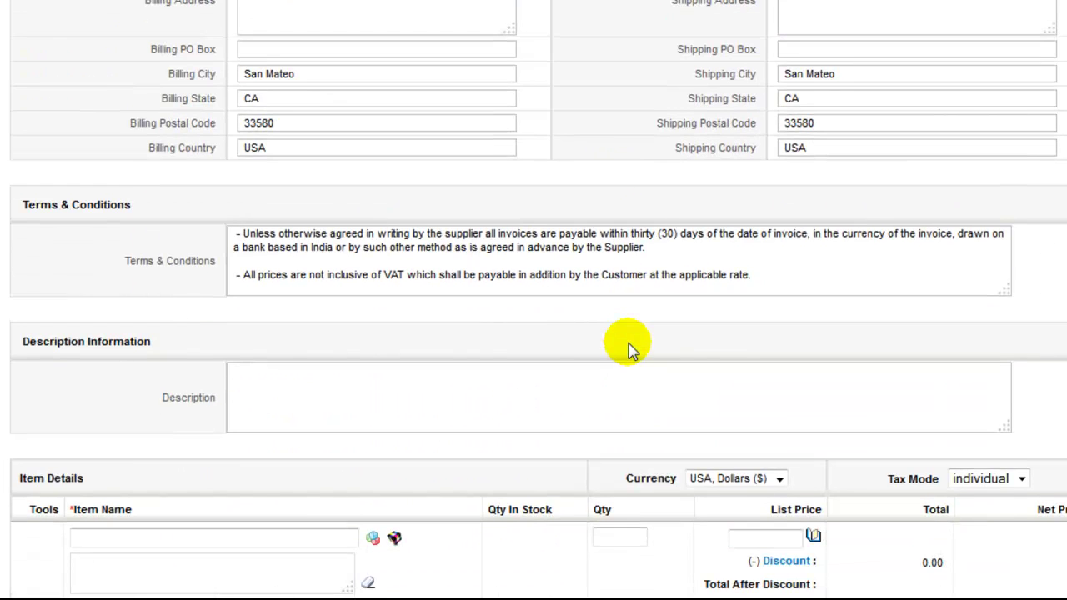
click(328, 400)
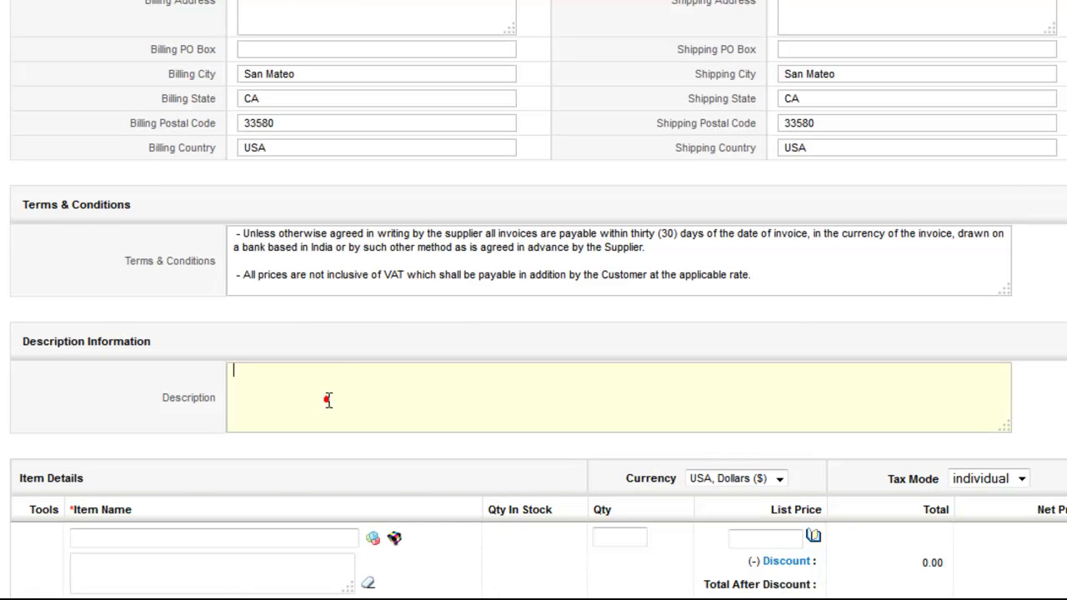
scroll(328, 400, down, 3)
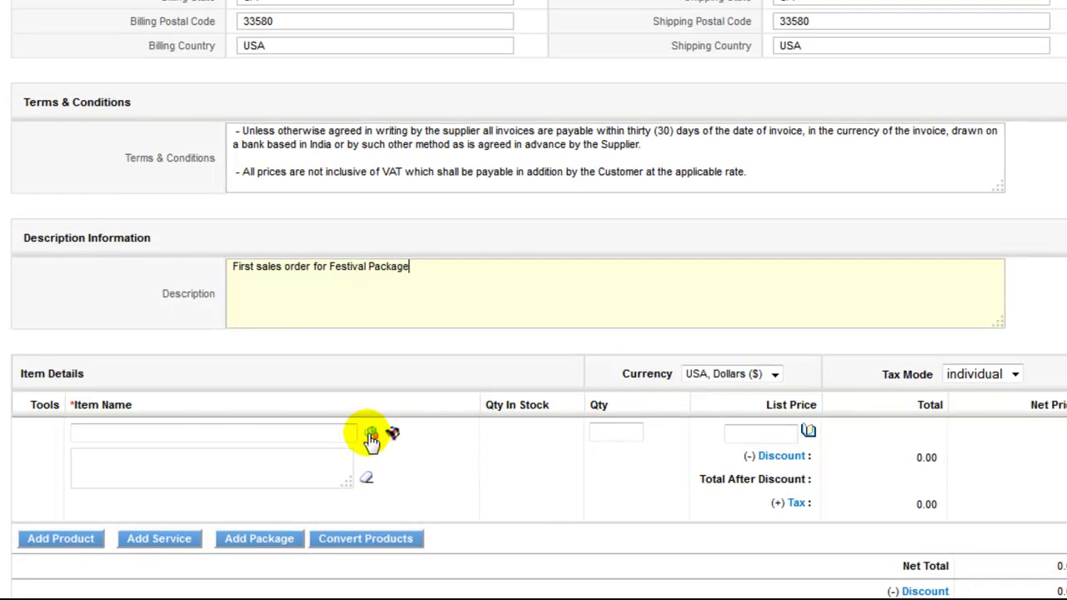
- Choose the Festival Package product package as the first line item and check its list price
click(382, 439)
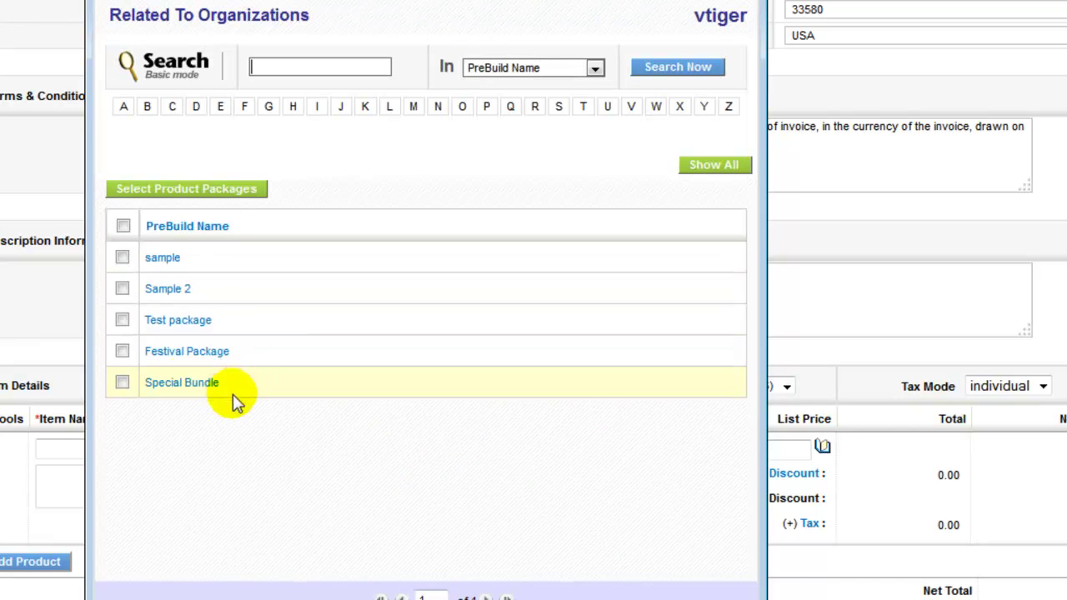
click(189, 355)
scroll(209, 362, down, 3)
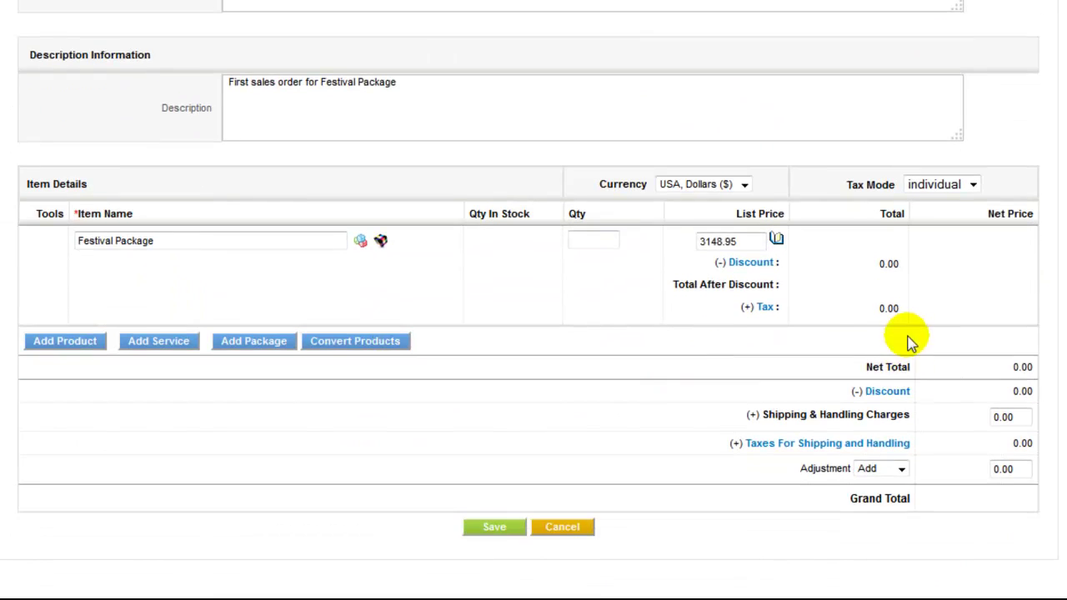
double_click(709, 240)
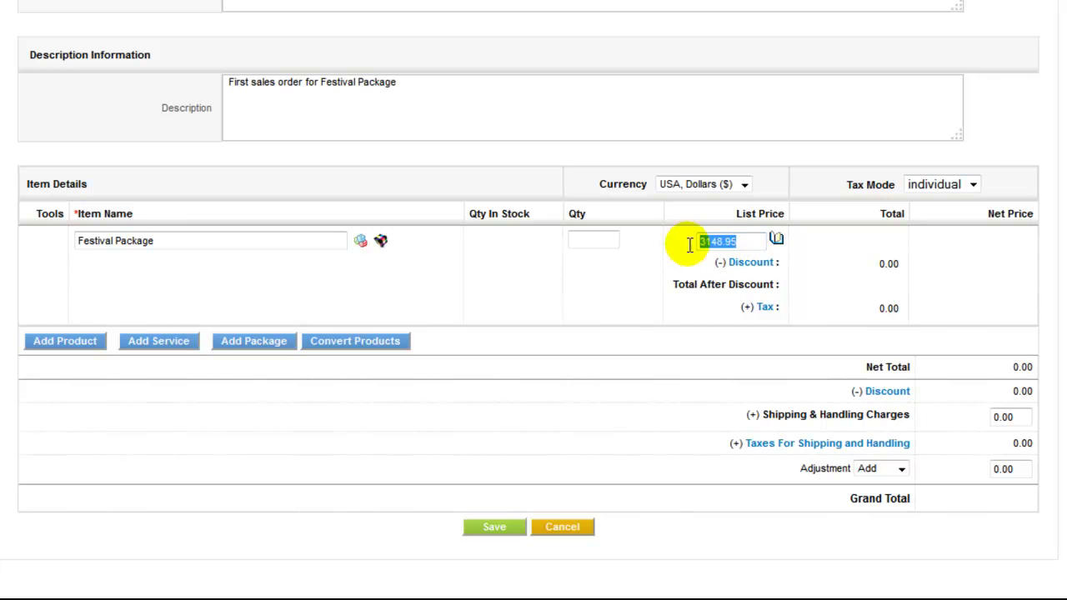
click(820, 327)
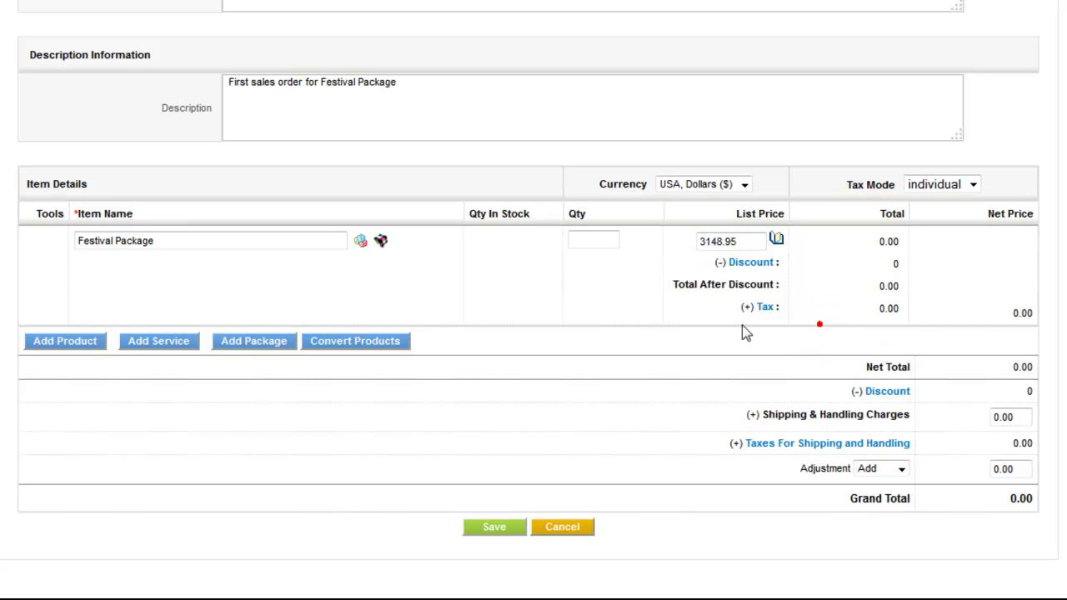
- Add a second line item with the product Double Panel See-thru Clipboard and compare both list prices
click(50, 343)
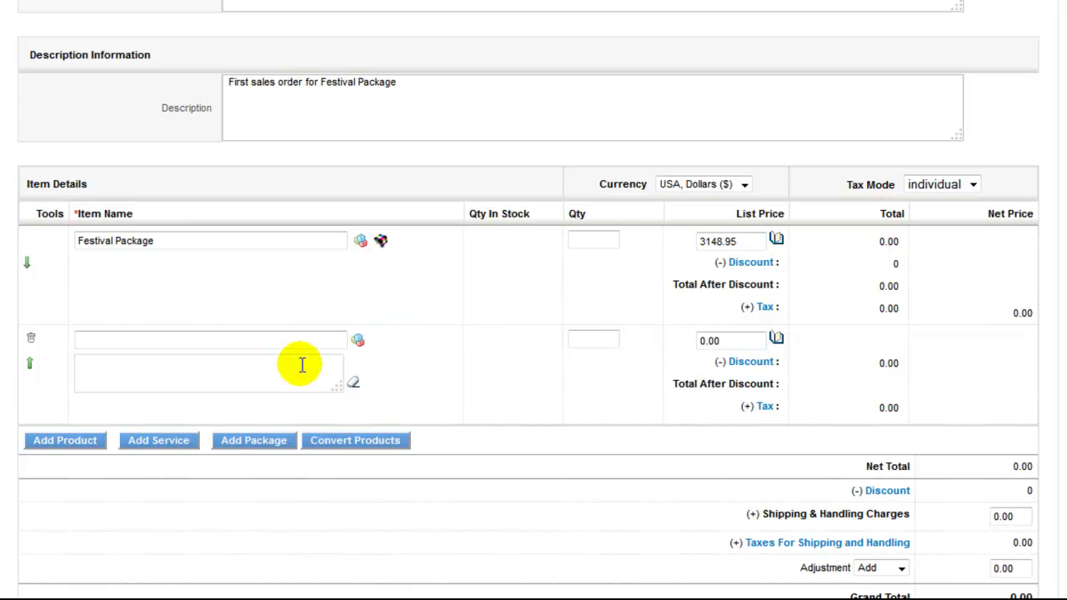
click(357, 339)
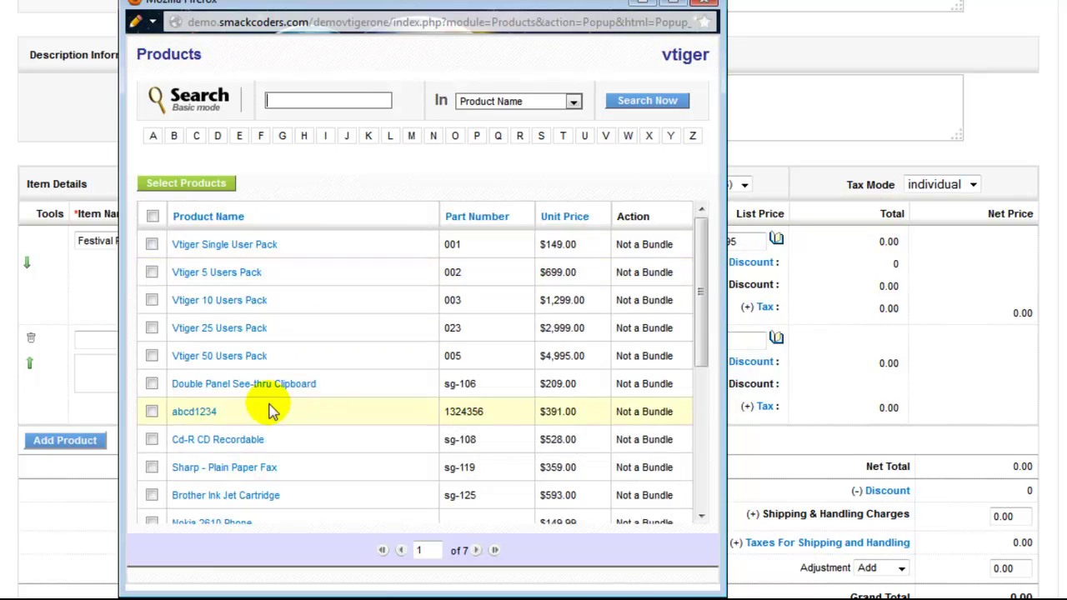
click(191, 385)
drag(730, 340, 700, 340)
drag(736, 241, 702, 241)
click(636, 293)
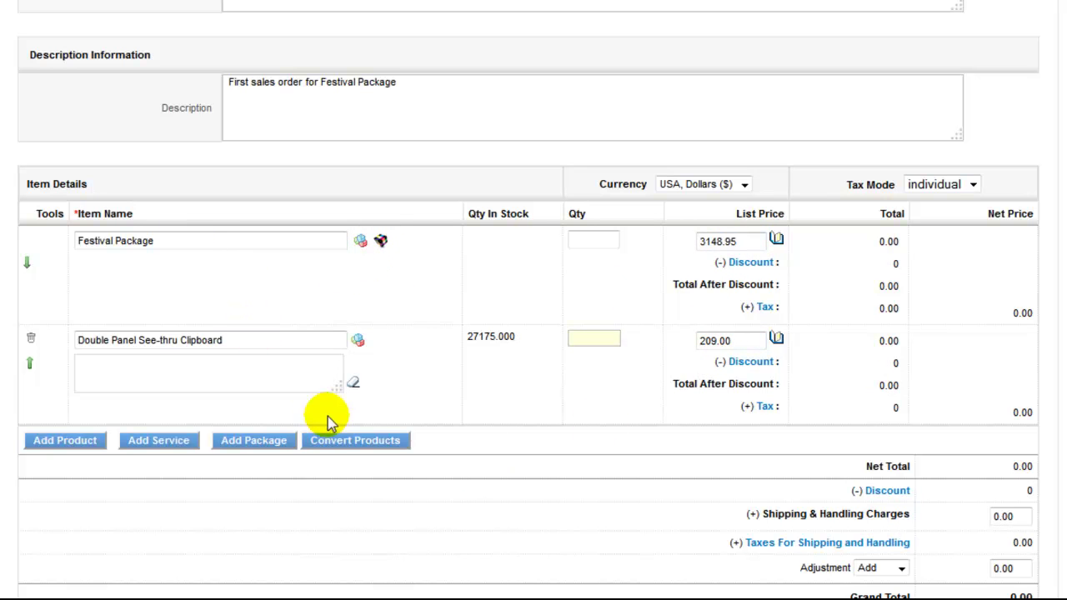
- Add the Special Bundle package as a third line item and check its list price
click(268, 446)
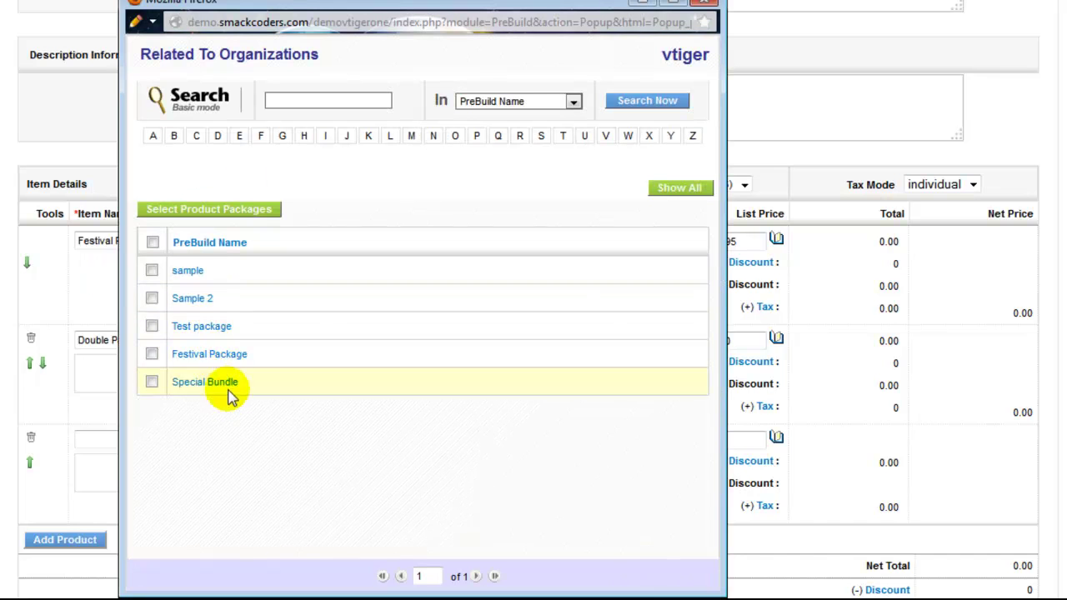
click(203, 381)
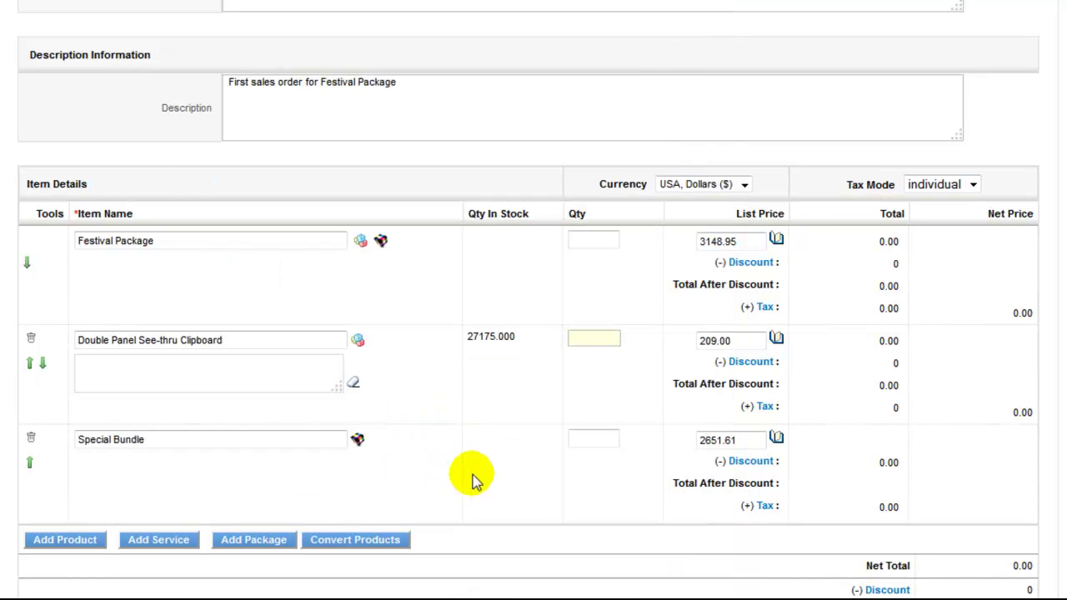
drag(746, 439, 690, 438)
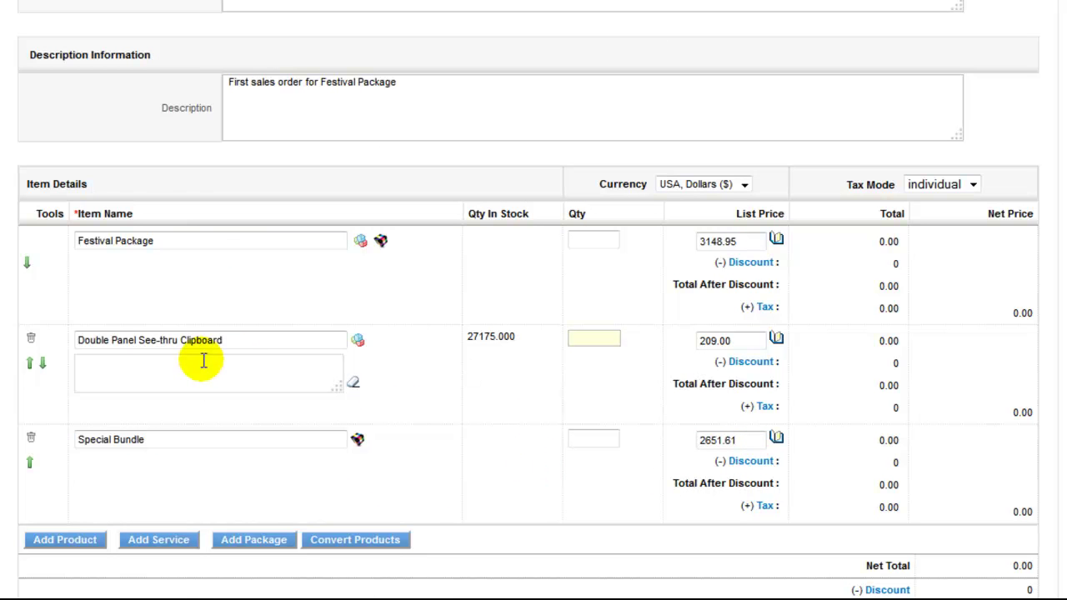
- Remove the Special Bundle line item and try to convert the remaining items into individual products
drag(241, 341, 62, 341)
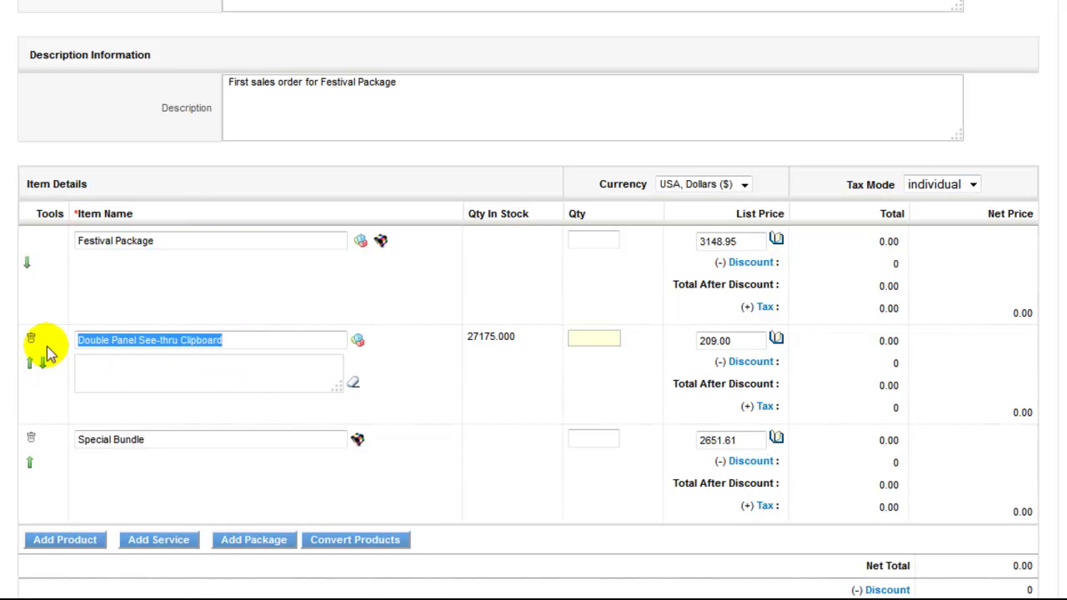
click(31, 439)
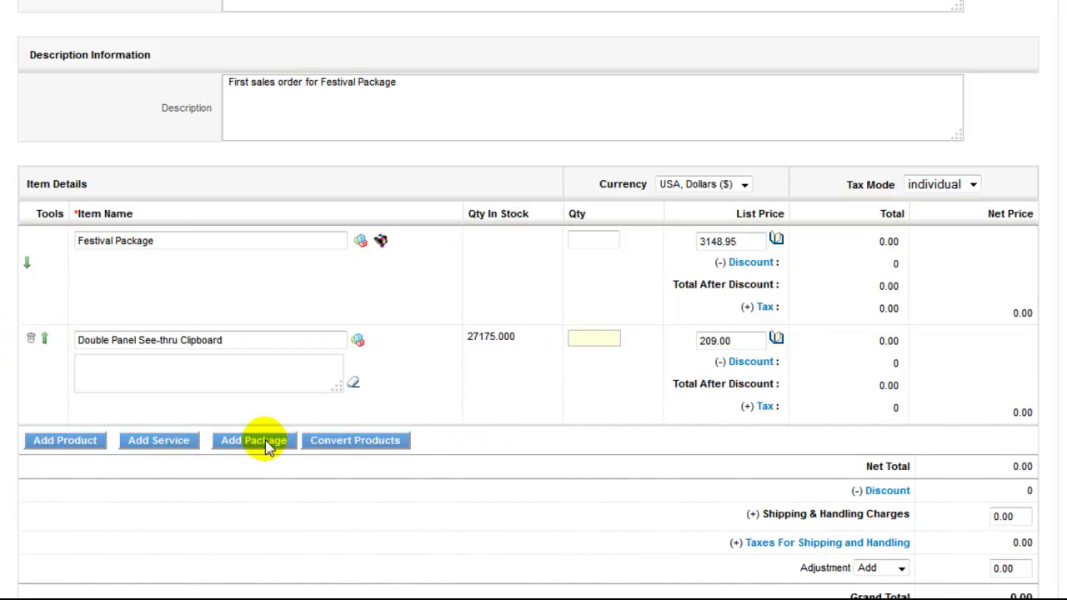
click(374, 440)
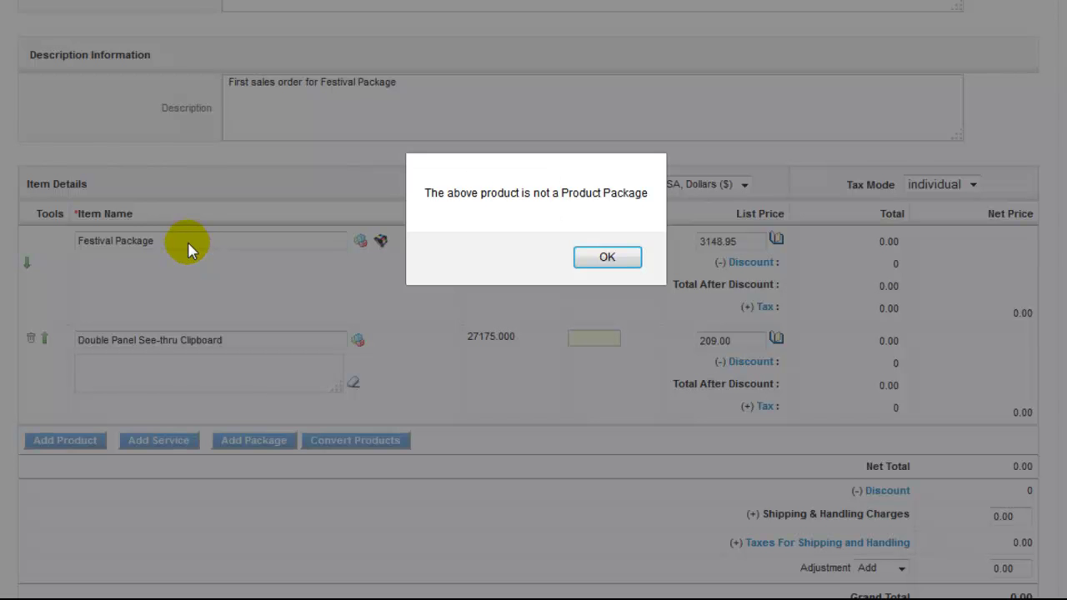
click(607, 258)
click(290, 241)
click(395, 444)
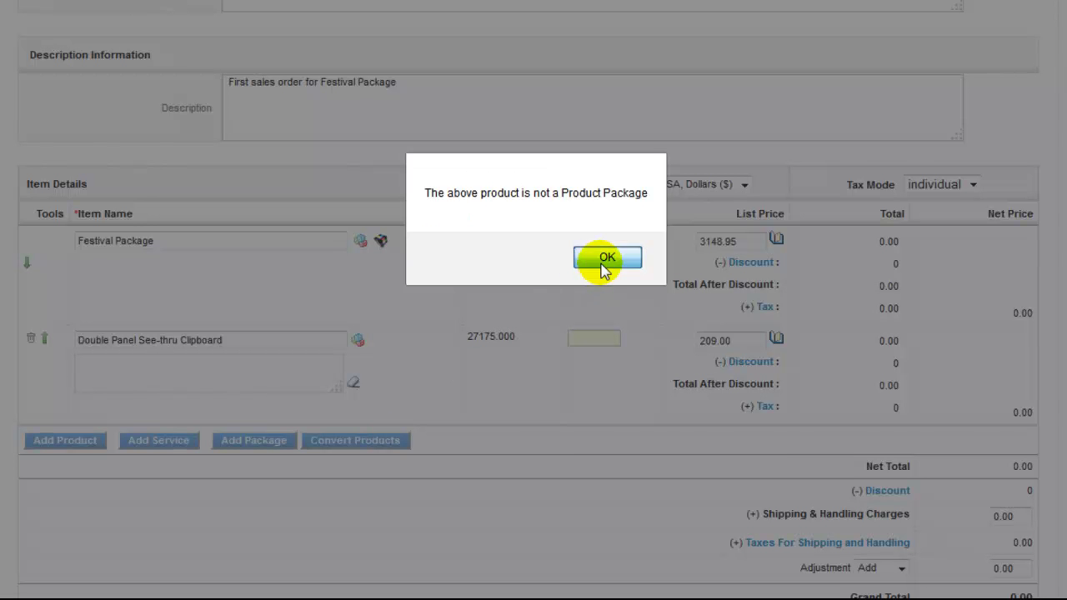
click(606, 259)
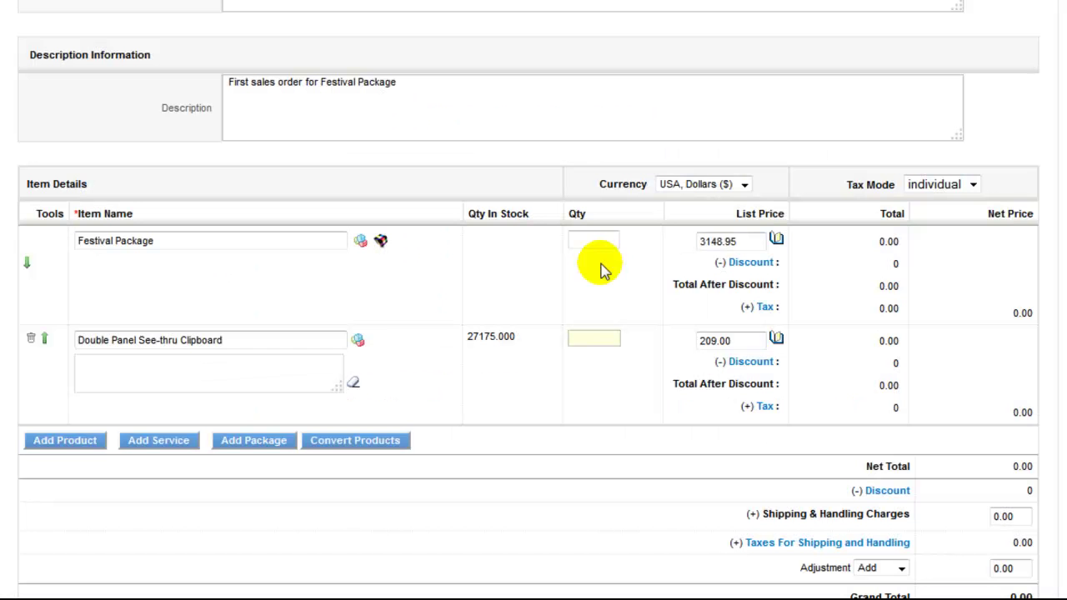
- Remove the Double Panel See-thru Clipboard line and convert Festival Package into its individual products
click(30, 339)
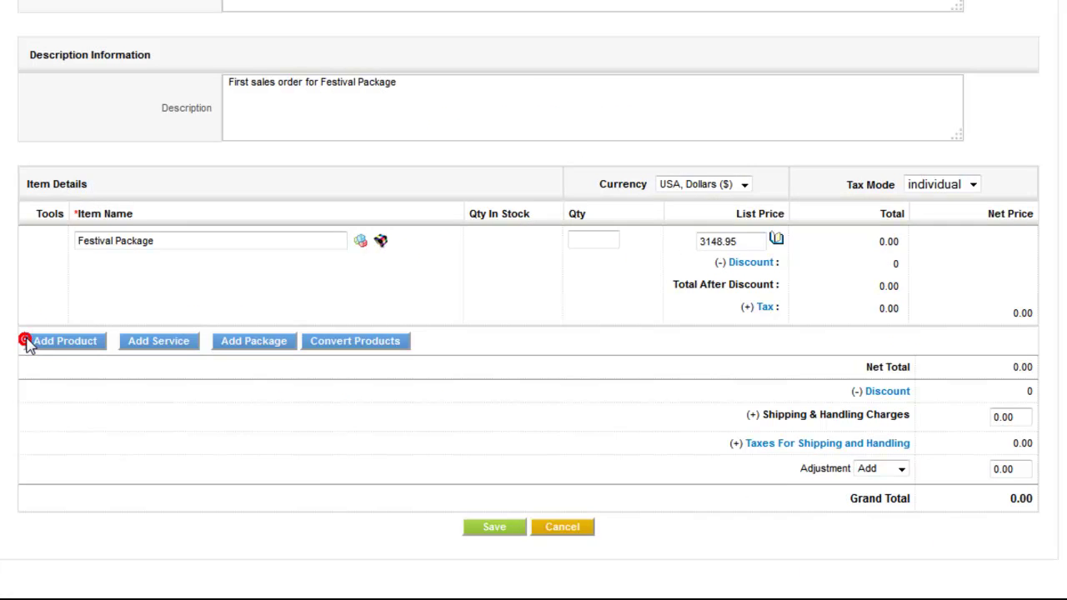
click(364, 345)
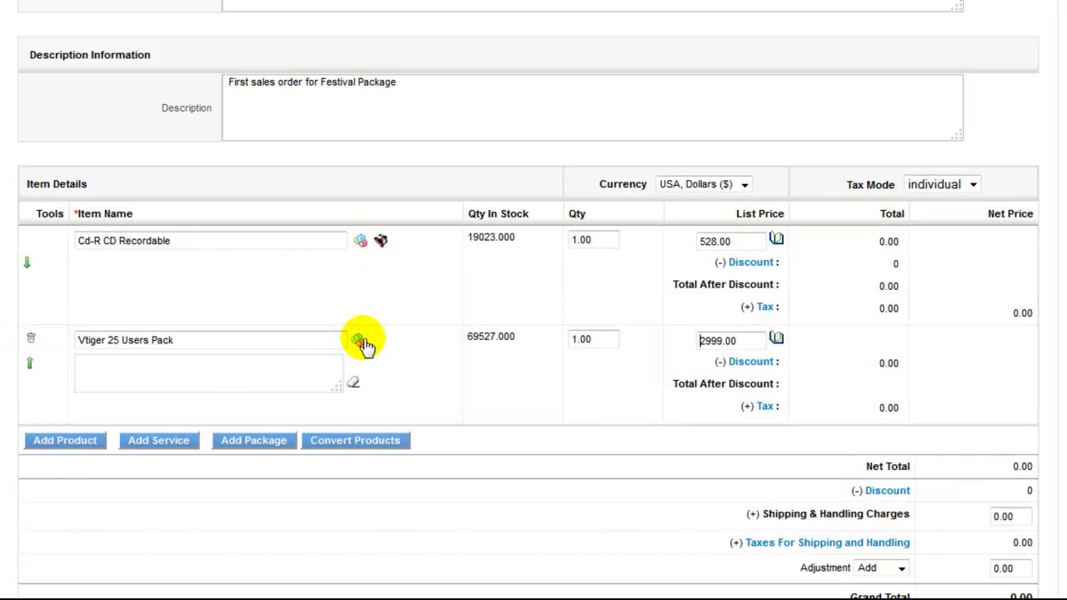
- Examine the names of the converted products and the list price and totals of the Cd-R CD Recordable line
drag(208, 339, 86, 339)
drag(207, 240, 78, 241)
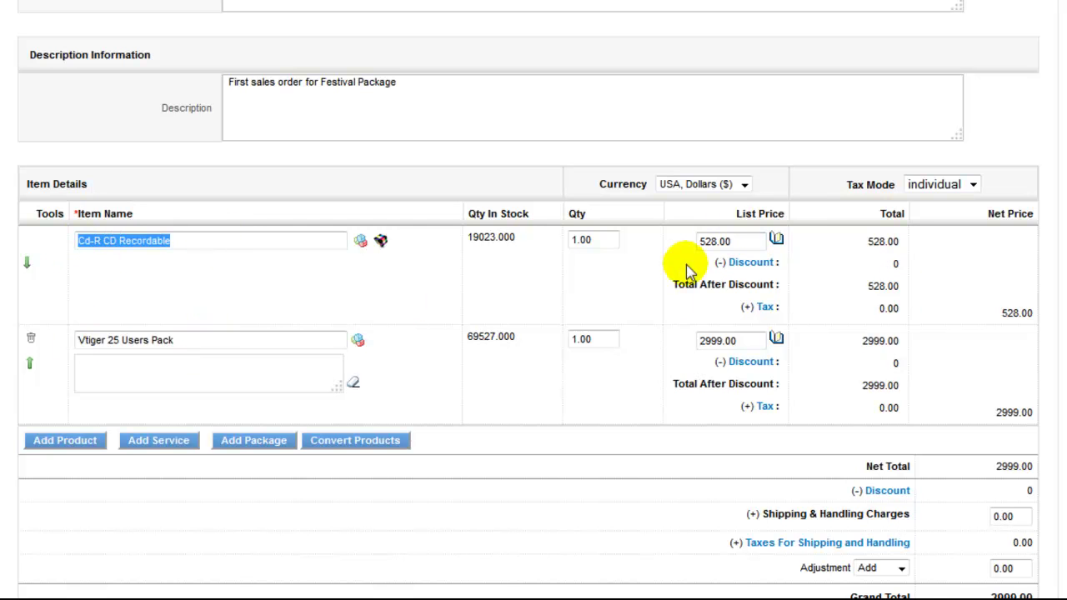
double_click(731, 241)
click(731, 241)
click(892, 241)
drag(903, 286, 892, 286)
double_click(891, 286)
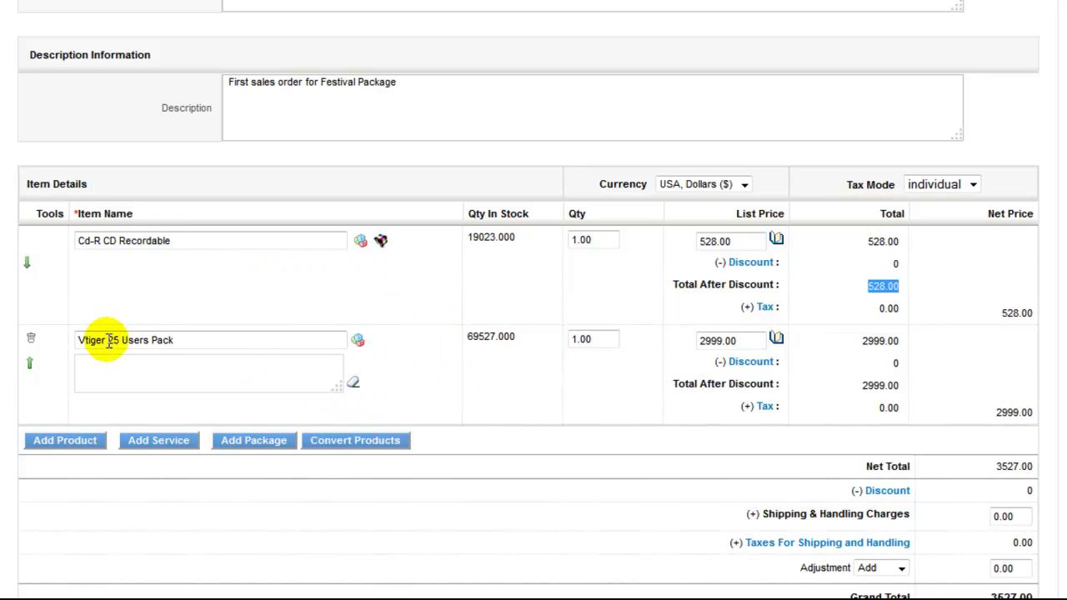
- Remove the Vtiger 25 Users Pack line and replace the Cd-R CD Recordable item with Festival Package
click(31, 337)
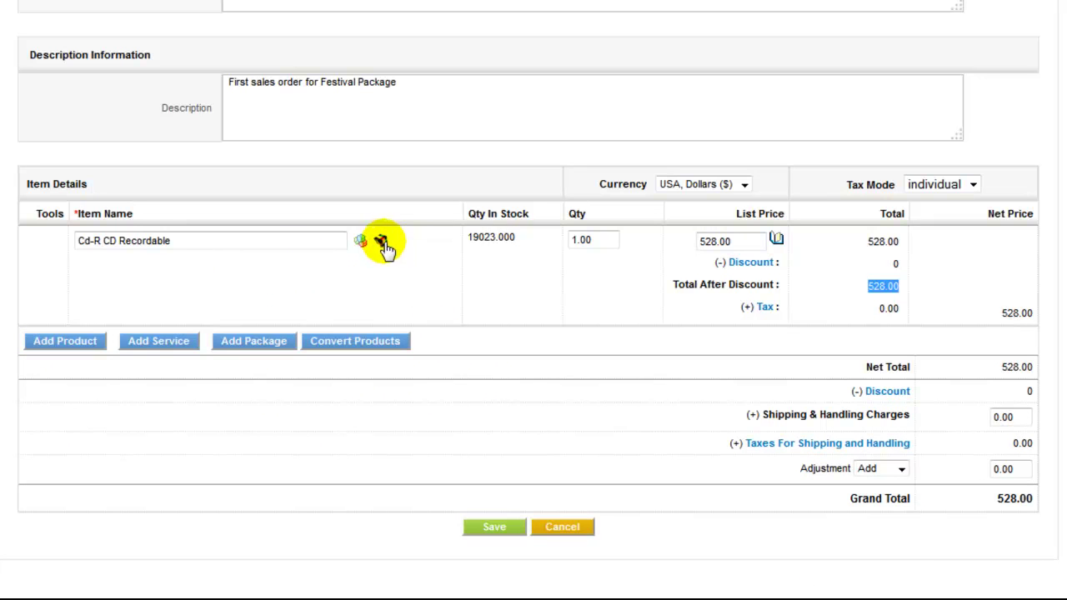
click(405, 304)
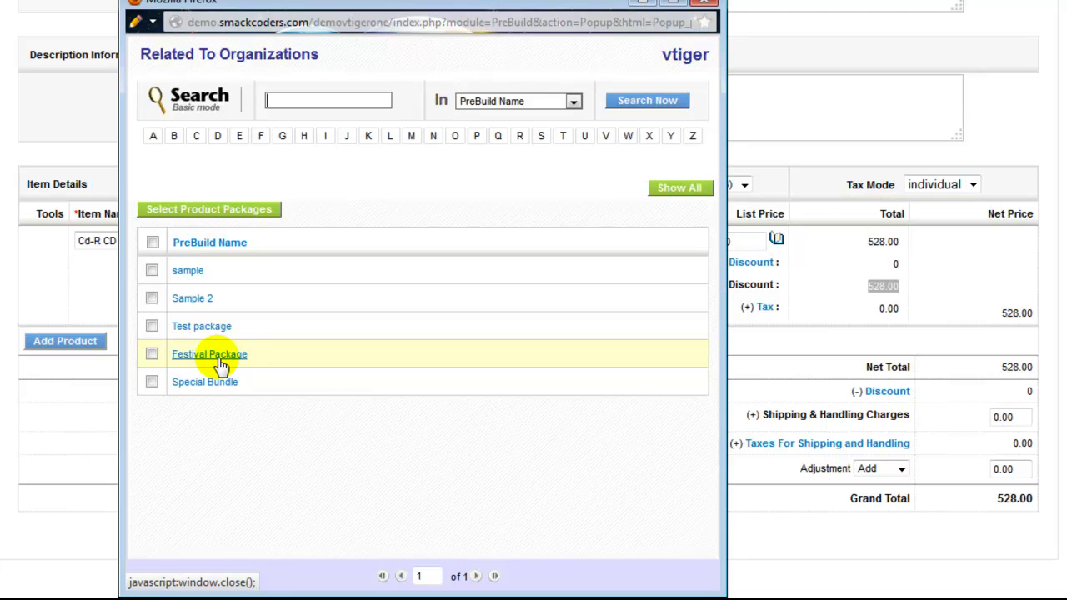
click(220, 361)
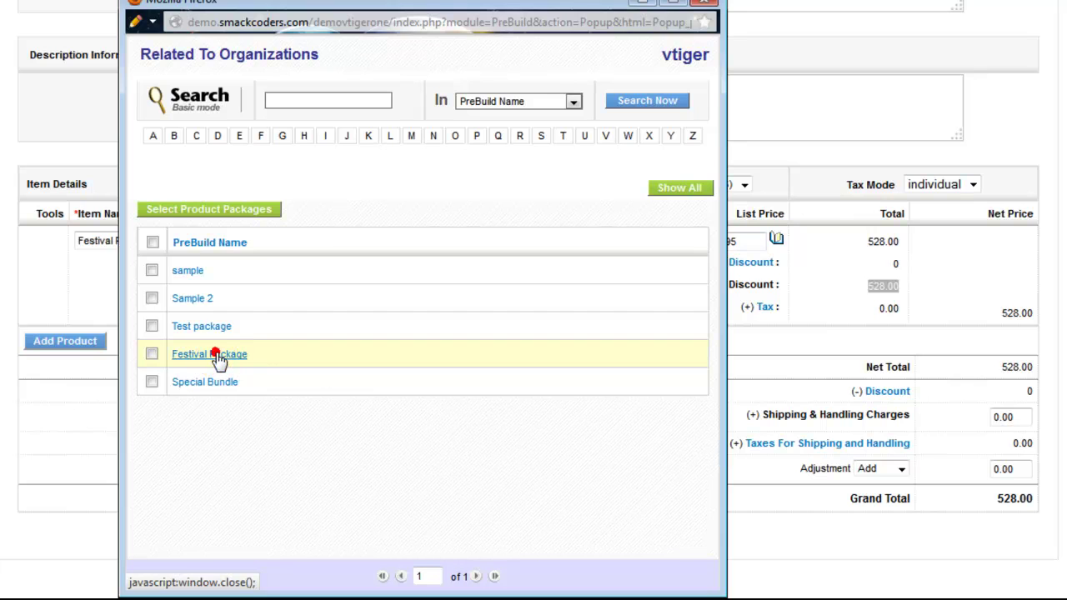
- Add the product Double Panel See-thru Clipboard as a line item below Festival Package and check the package's list price
click(64, 342)
click(359, 341)
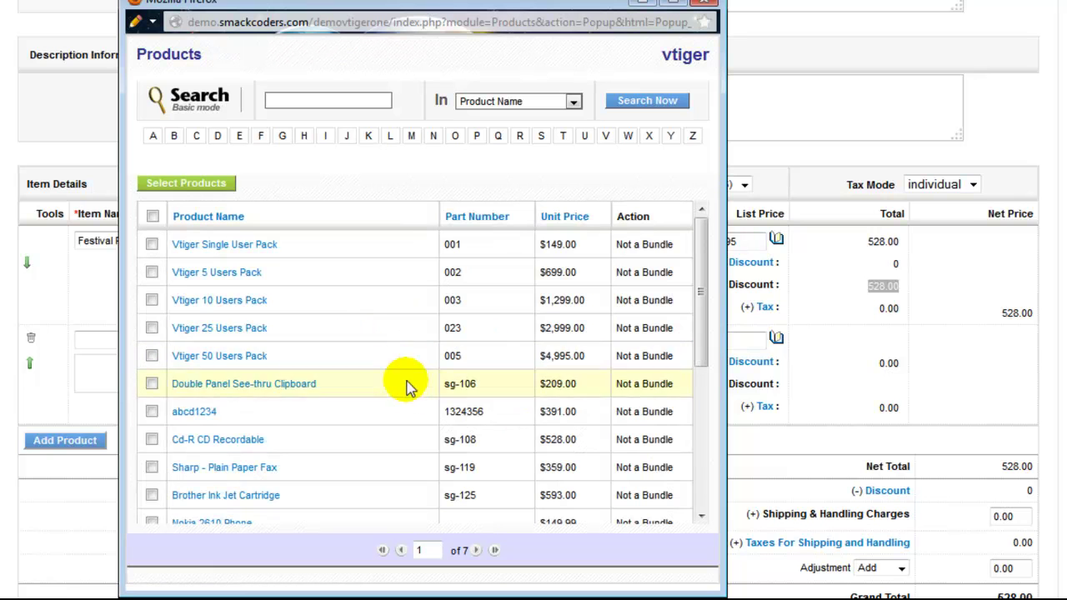
scroll(246, 400, down, 2)
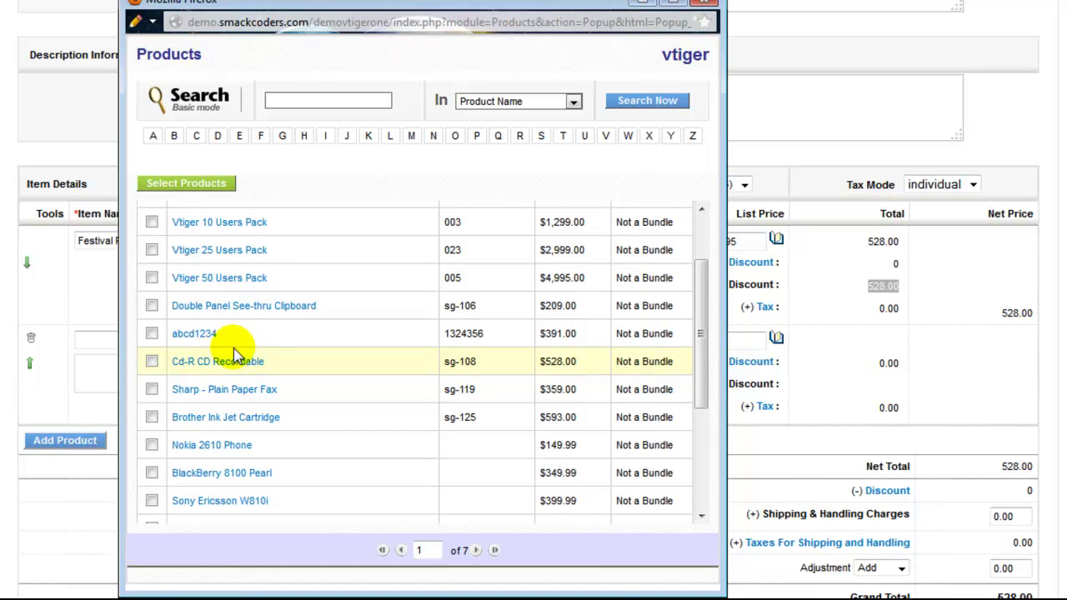
click(258, 307)
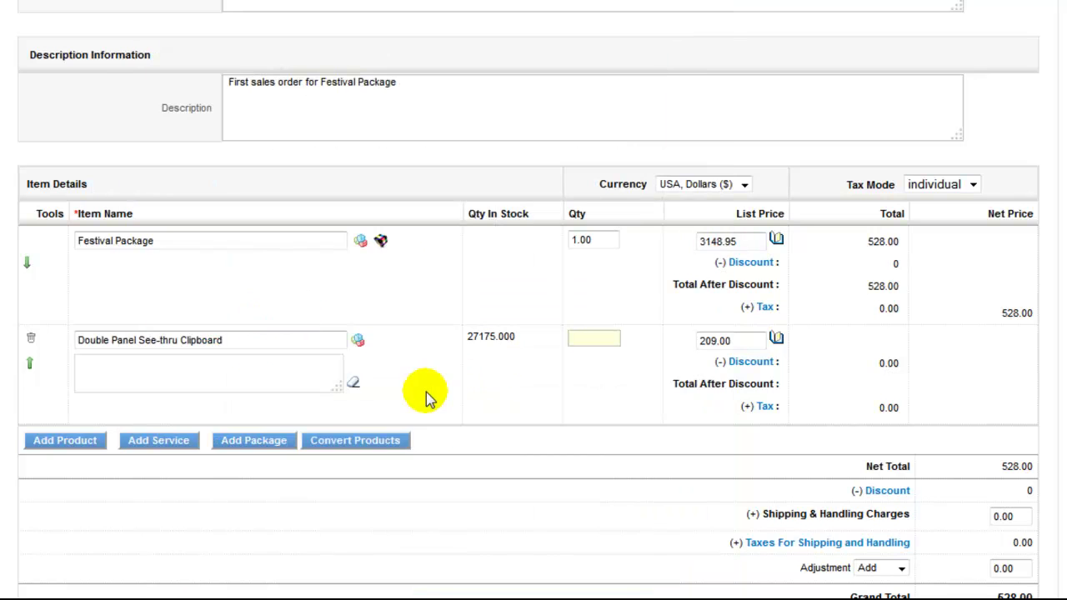
drag(740, 241, 672, 245)
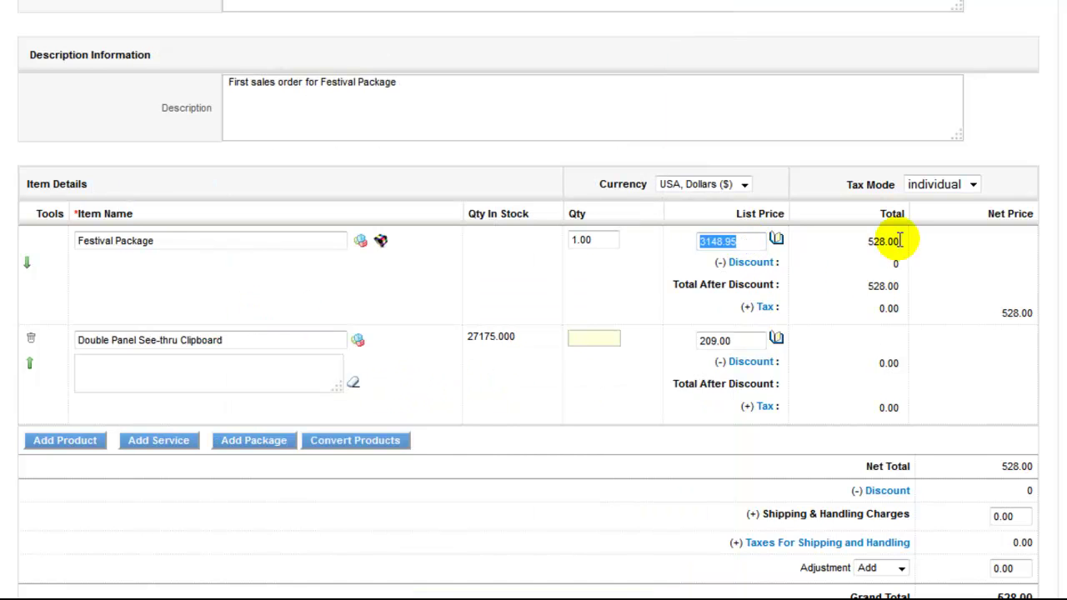
- Update the Festival Package totals, set the Double Panel See-thru Clipboard quantity to 1, and save the sales order
click(939, 314)
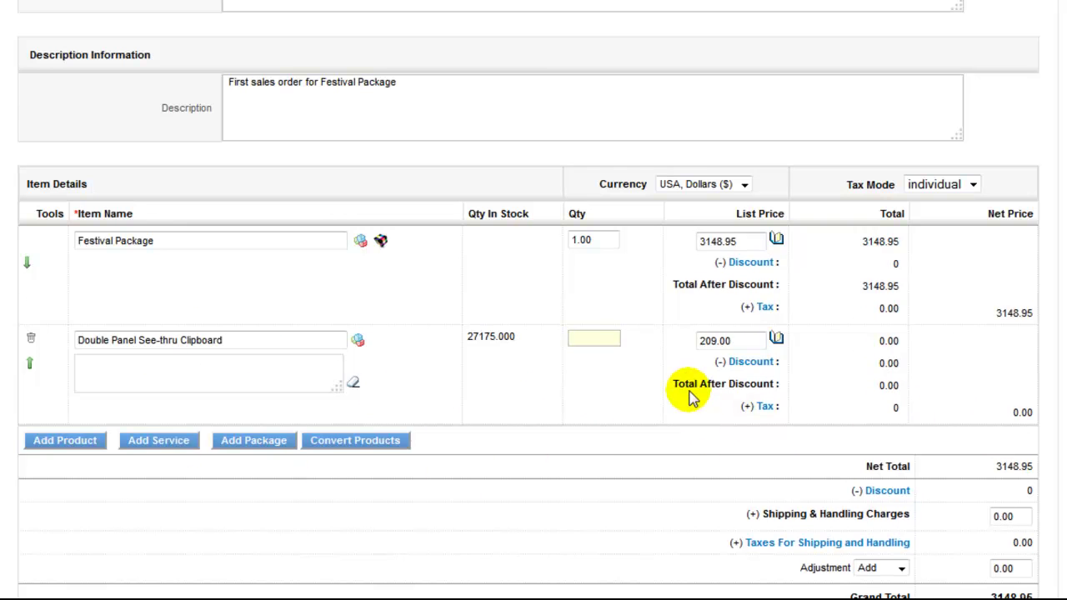
scroll(691, 395, down, 3)
click(497, 458)
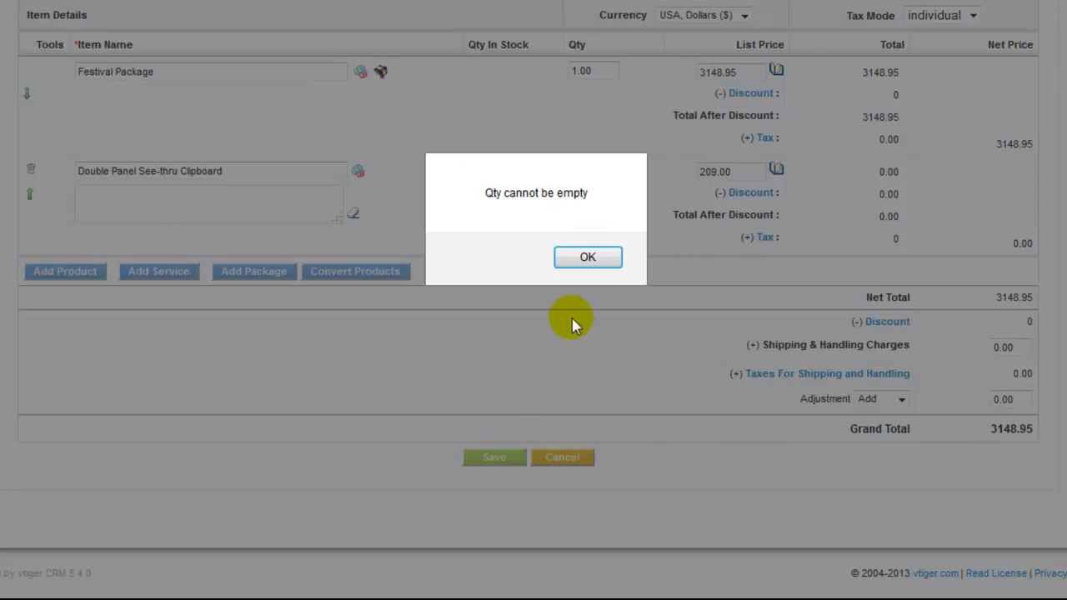
click(602, 262)
click(609, 176)
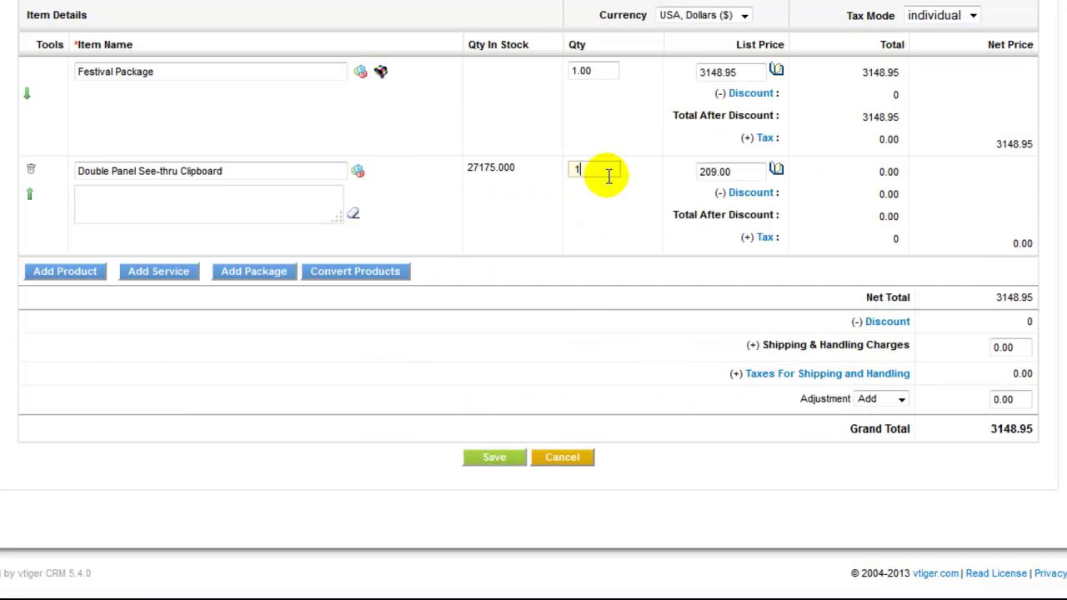
click(494, 457)
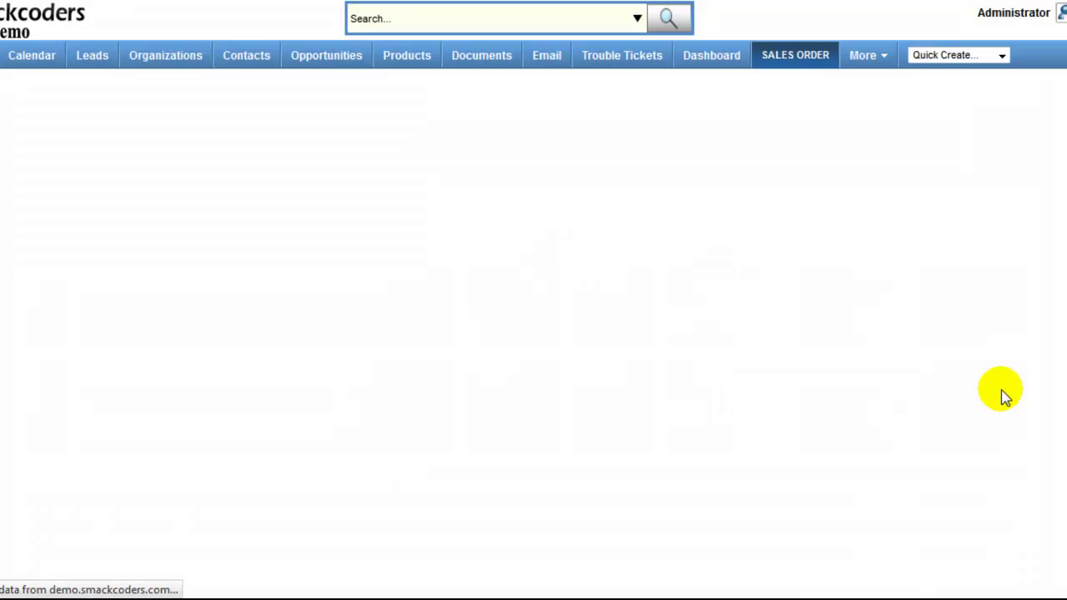
- Examine the saved sales order's item details, including the products inside Festival Package, the clipboard line and the grand total
scroll(985, 392, down, 5)
scroll(953, 392, down, 6)
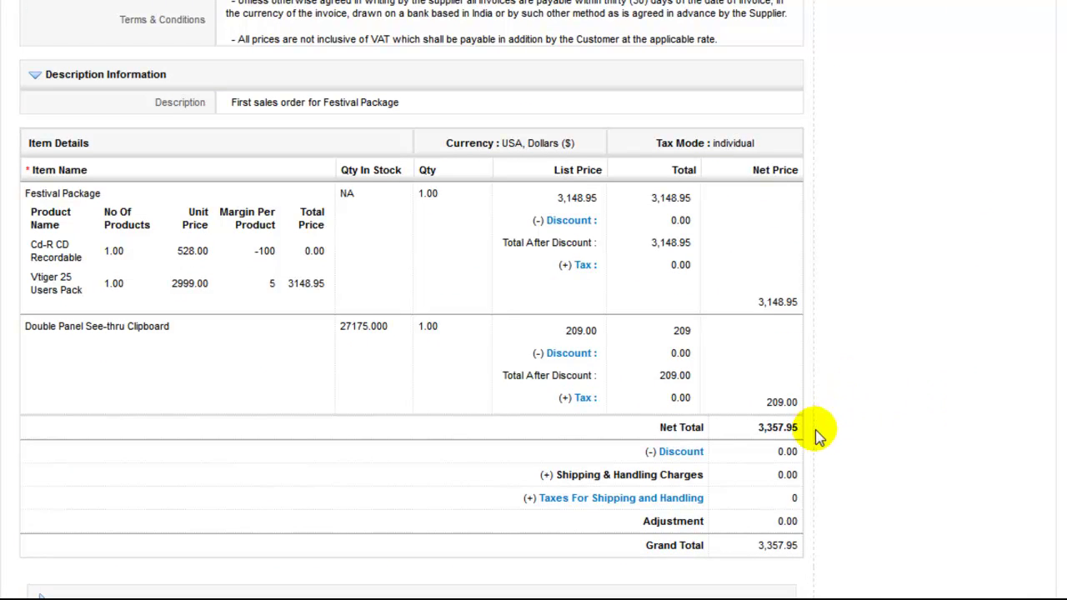
drag(802, 545, 12, 202)
click(416, 302)
scroll(775, 467, down, 1)
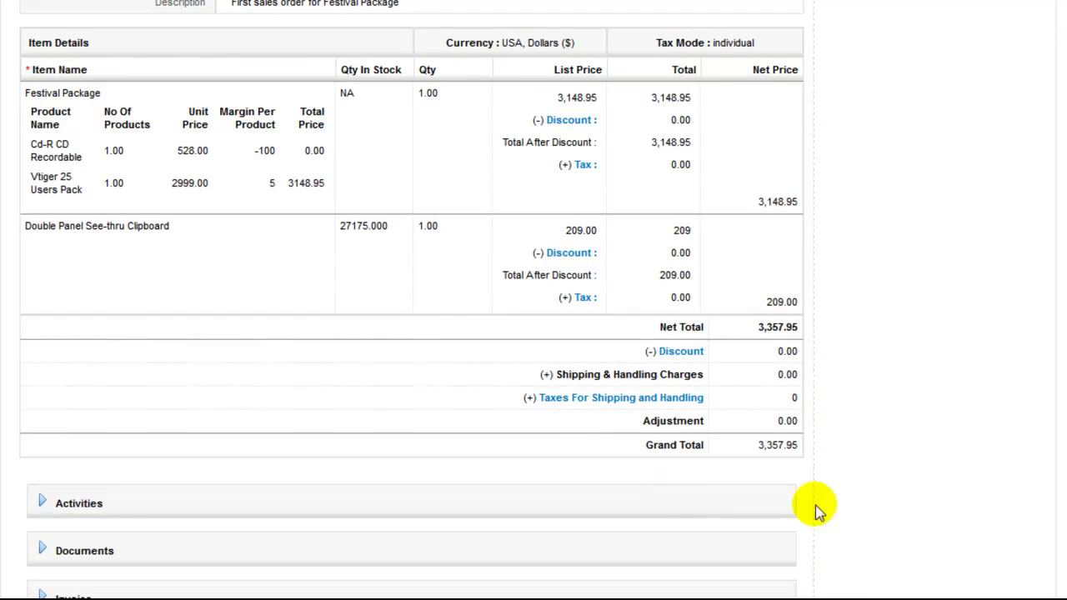
- Create an invoice from the First Sales Order record, keeping its package and product lines, and save it
scroll(869, 497, up, 5)
scroll(869, 497, up, 5)
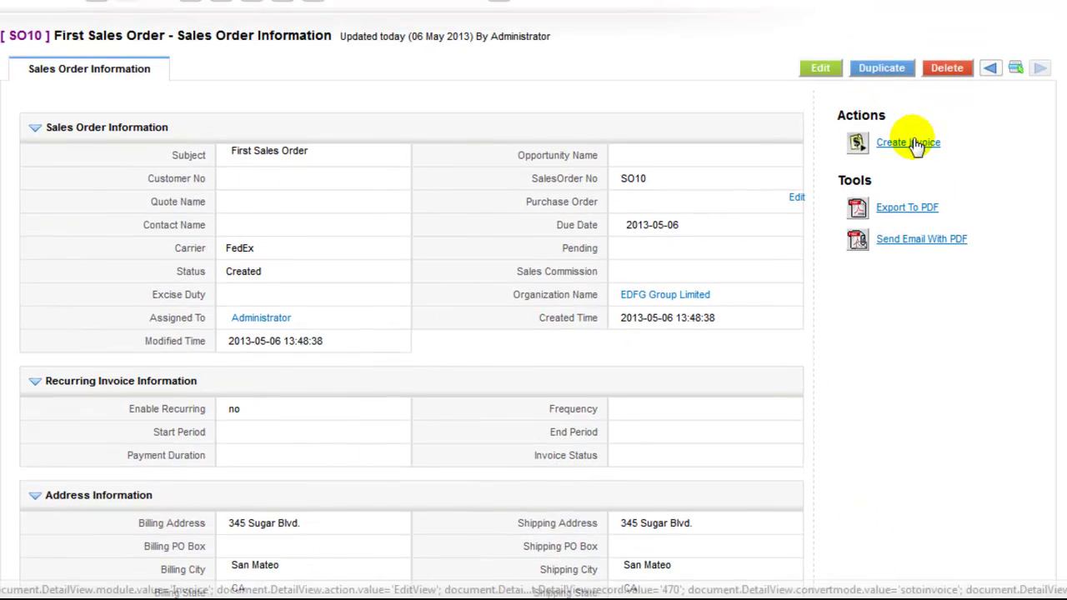
click(916, 144)
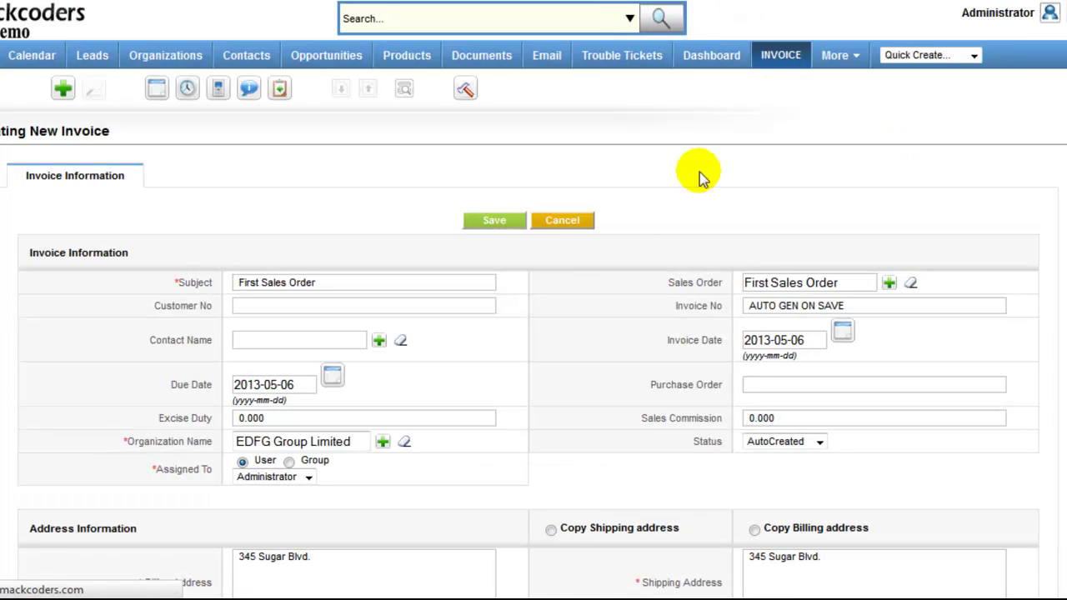
scroll(591, 345, down, 10)
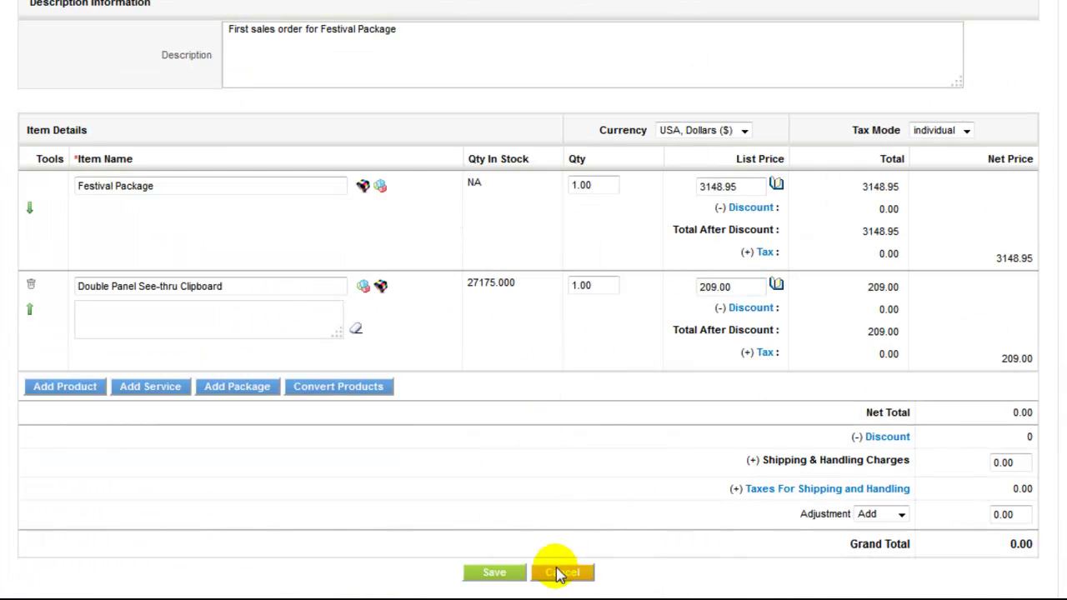
click(511, 574)
- Check the invoiced sales order's status and its item details, including the clipboard's stock quantity and the totals
scroll(666, 393, up, 10)
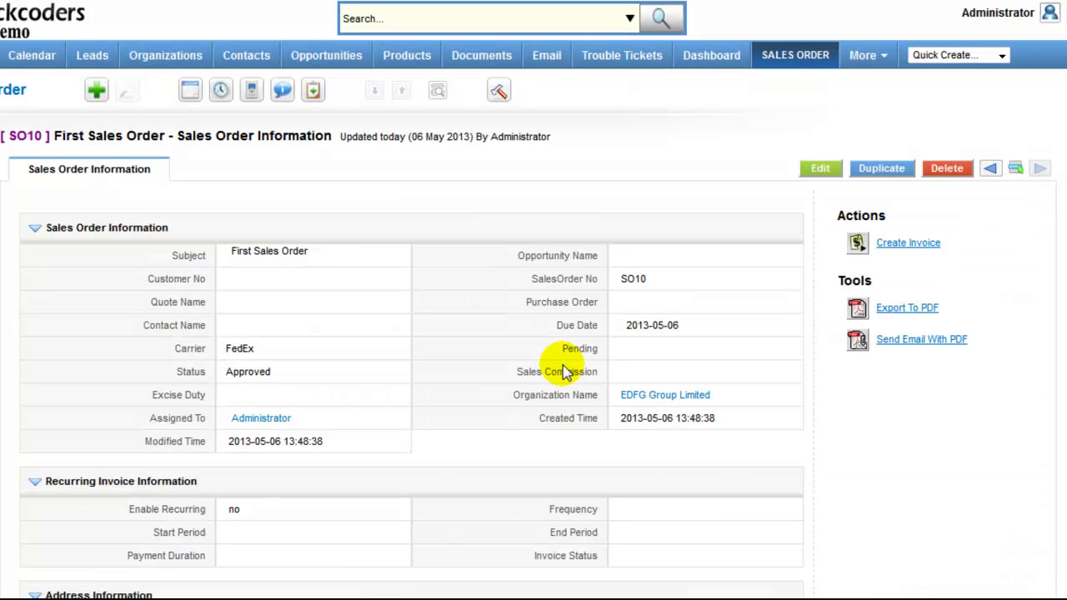
scroll(458, 337, down, 9)
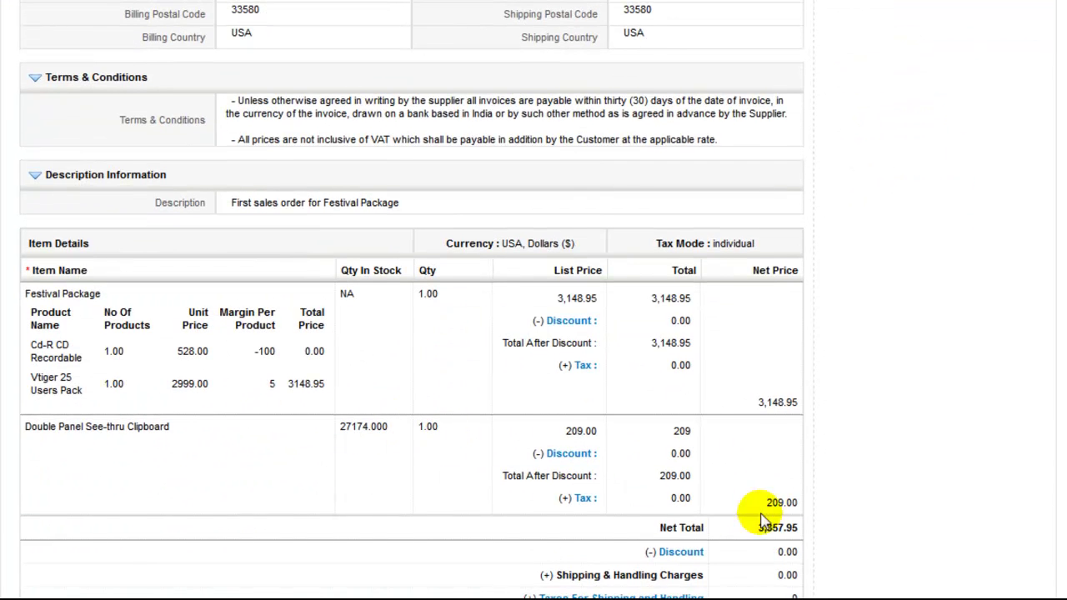
scroll(734, 509, down, 1)
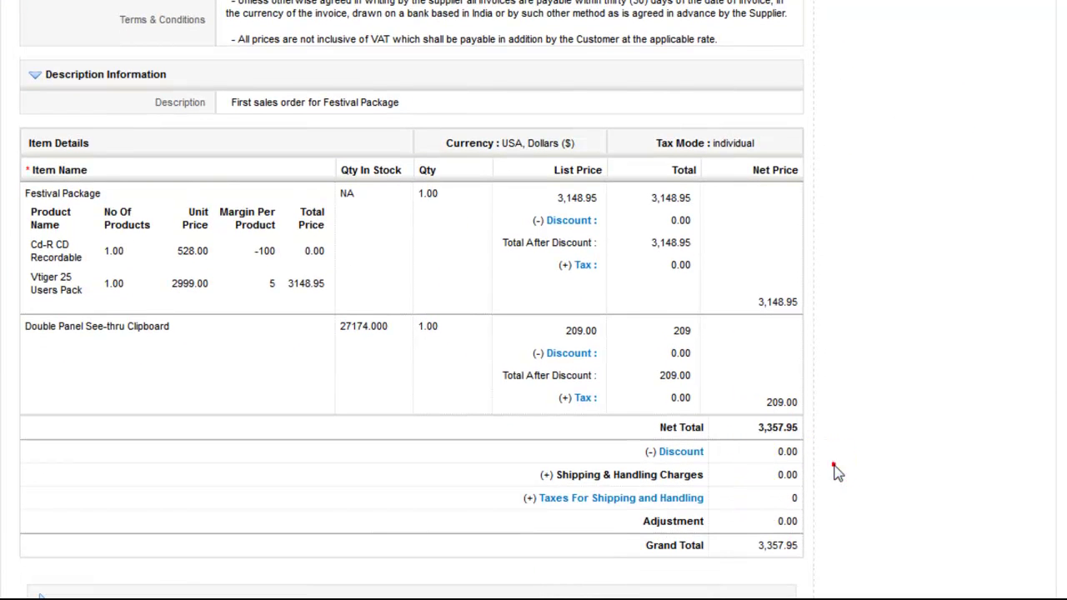